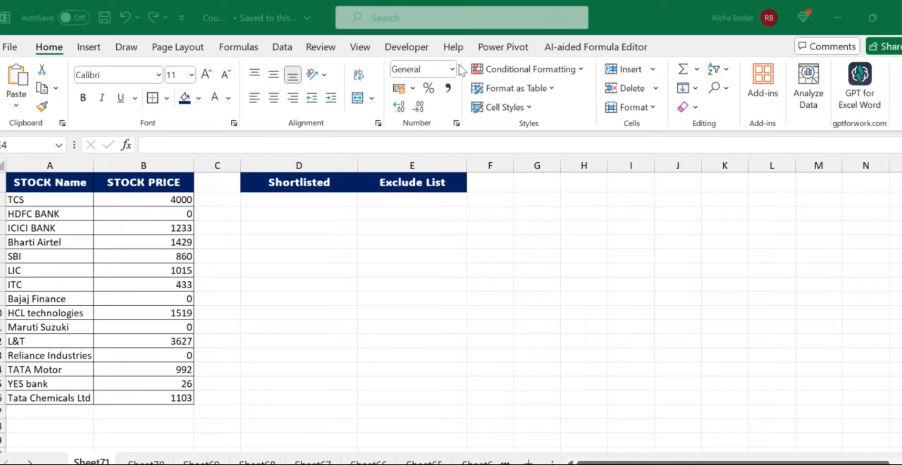
Step: Review the stock names listed in column A, from TCS down to Tata Chemicals Ltd
click(52, 199)
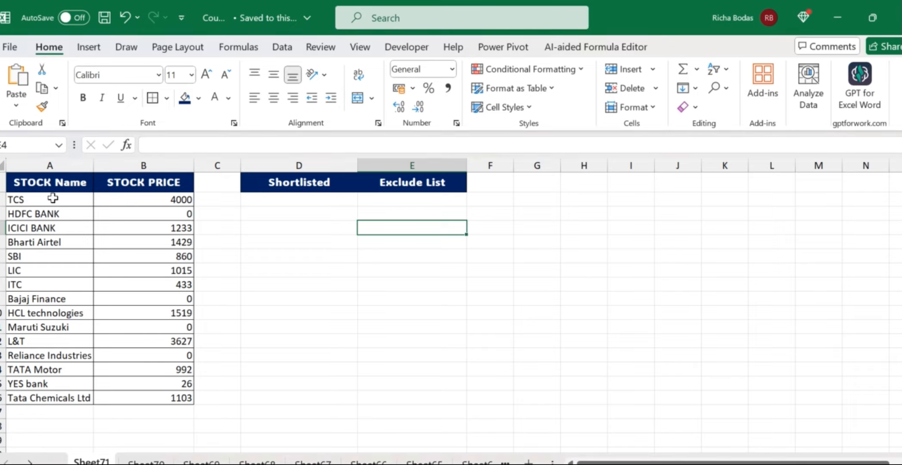
key(Left)
key(Left)
key(Left)
key(Left)
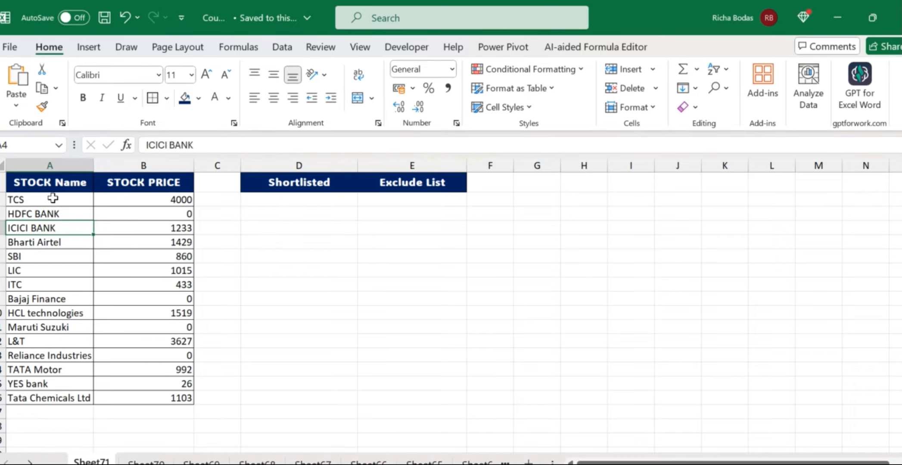
key(Down)
key(Down)
key(Down)
key(Down)
key(Down)
key(Down)
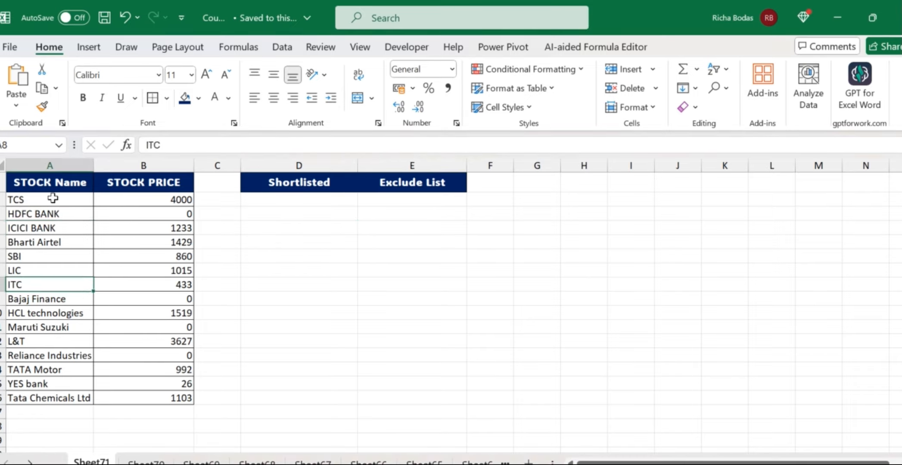
key(Down)
key(Down)
key(Down)
key(Down)
key(Down)
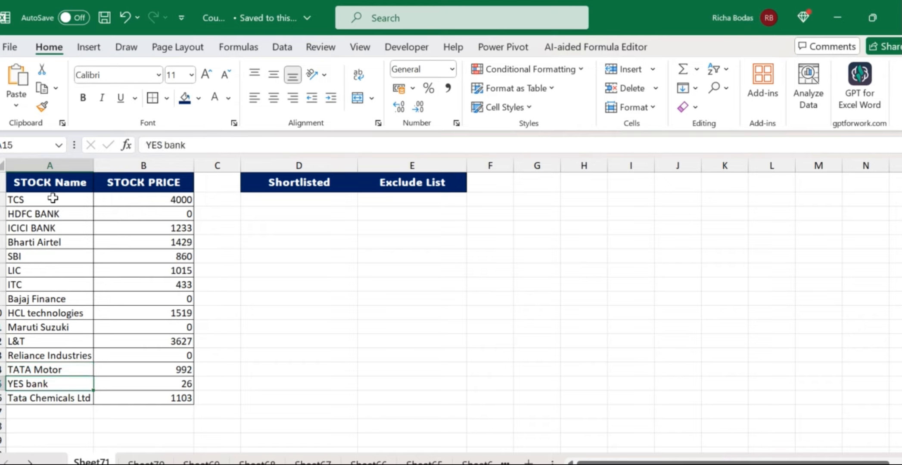
key(Up)
key(Up)
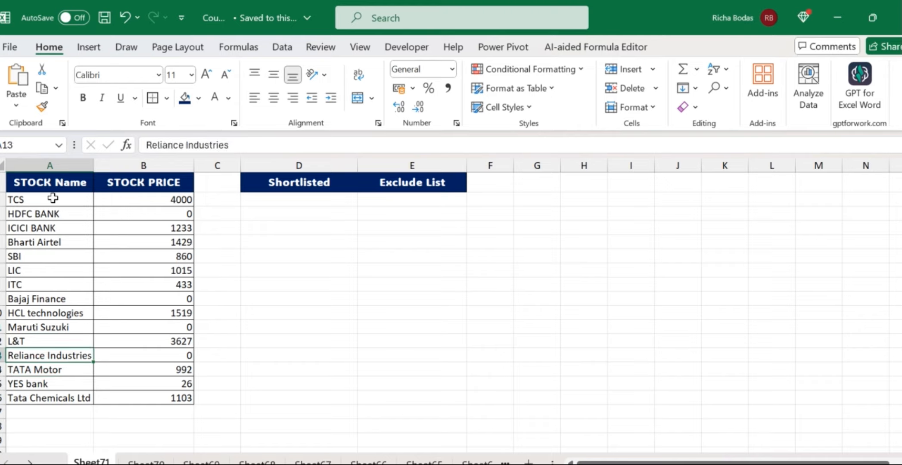
key(Down)
key(Down)
key(Down)
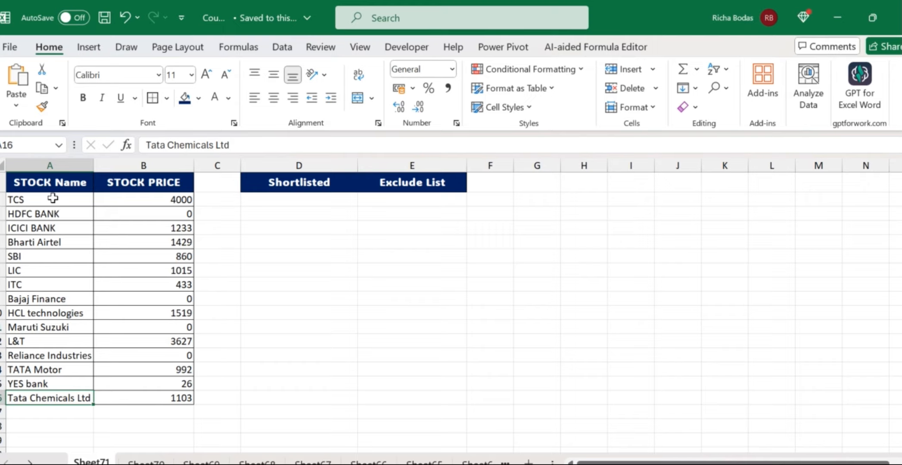
Step: Review the stock prices in column B, from the last row up to the STOCK PRICE header
key(Right)
key(Up)
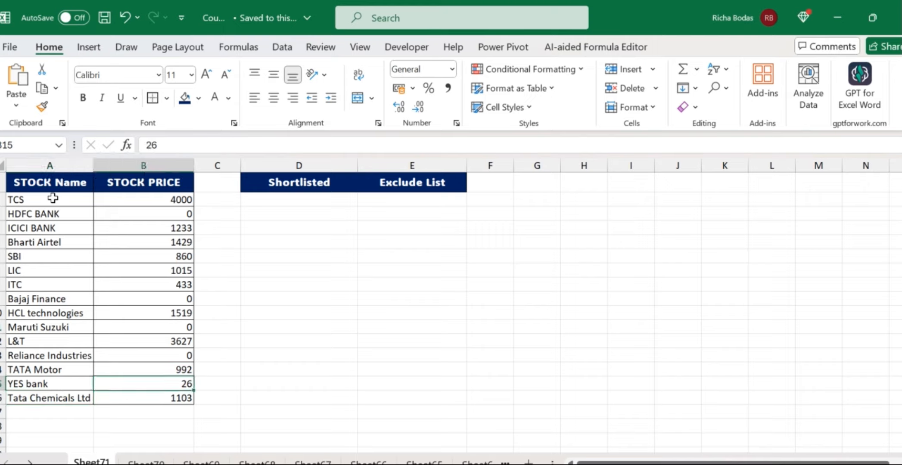
key(Up)
key(Up)
key(Up)
key(Up)
key(Up)
key(Up)
key(Up)
key(Up)
key(Up)
key(Up)
key(Up)
key(Up)
key(Up)
key(Up)
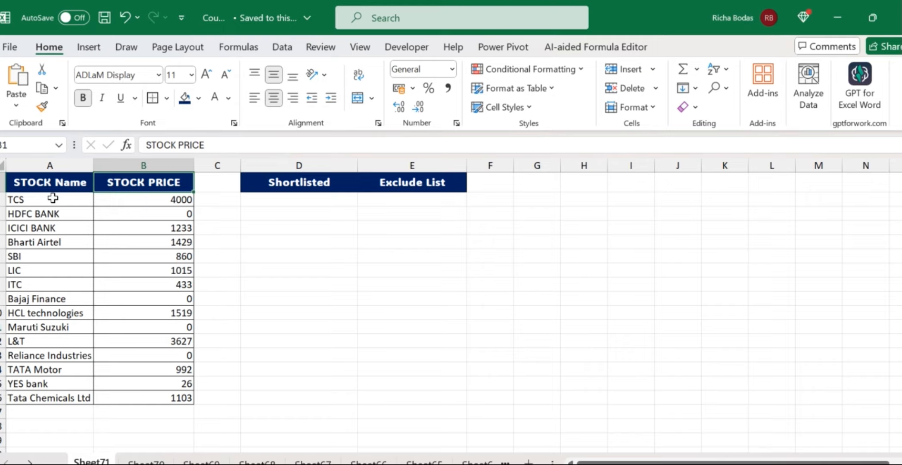
Step: Examine the stock name and price ranges, along with the whole A1:E16 area
drag(53, 199, 61, 396)
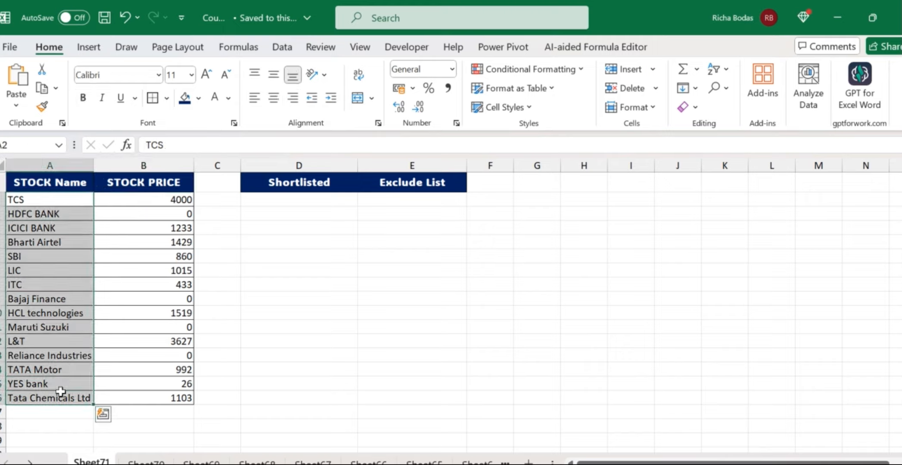
click(50, 212)
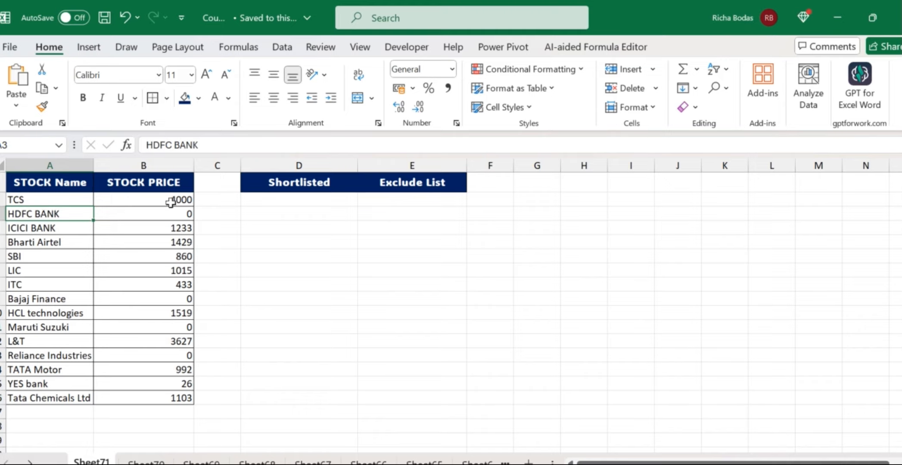
drag(178, 199, 152, 393)
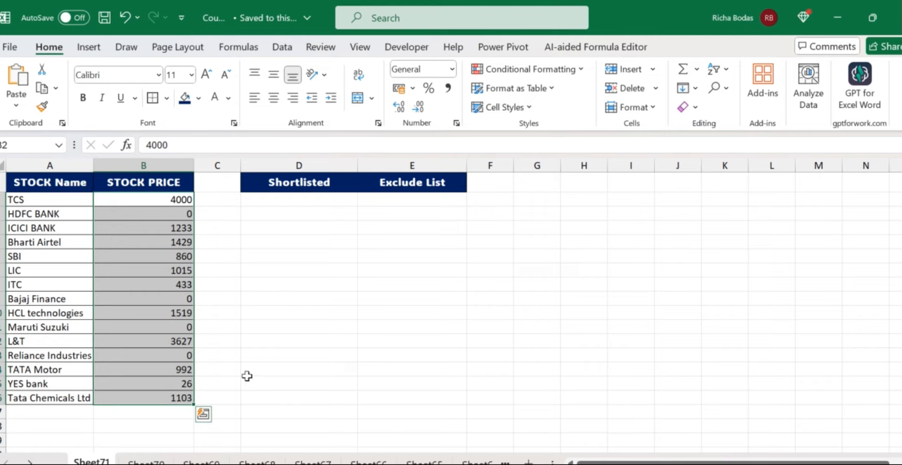
click(69, 191)
drag(69, 192, 388, 395)
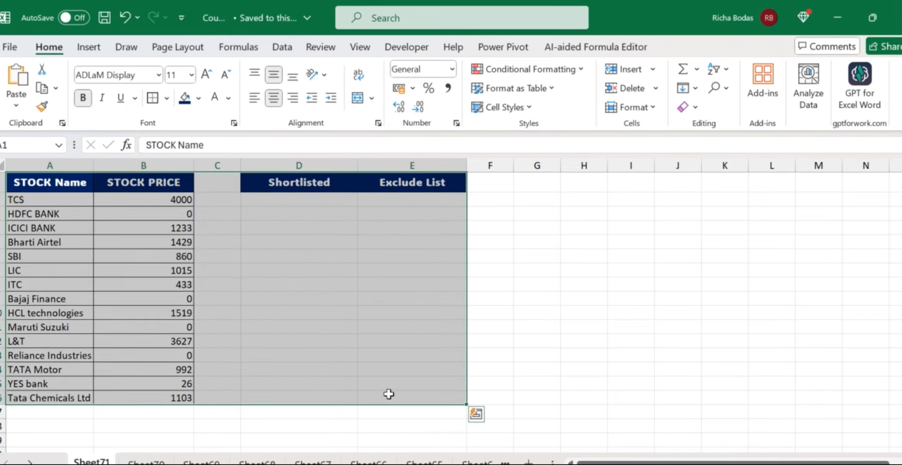
click(305, 339)
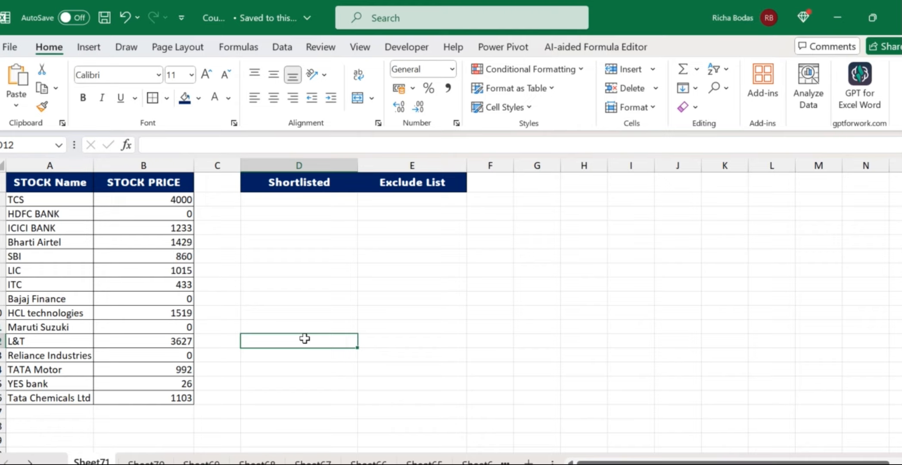
Step: Compare the Shortlisted and Exclude List columns with the source names and prices in A2:B16
drag(300, 181, 310, 351)
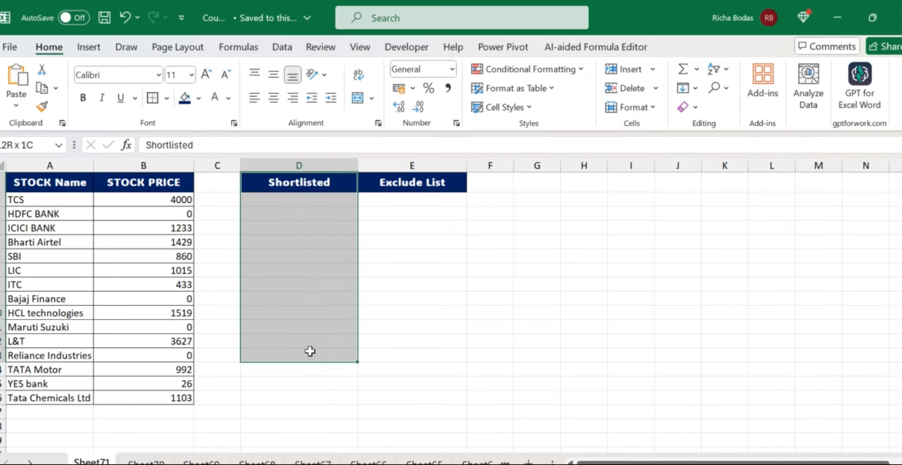
click(43, 179)
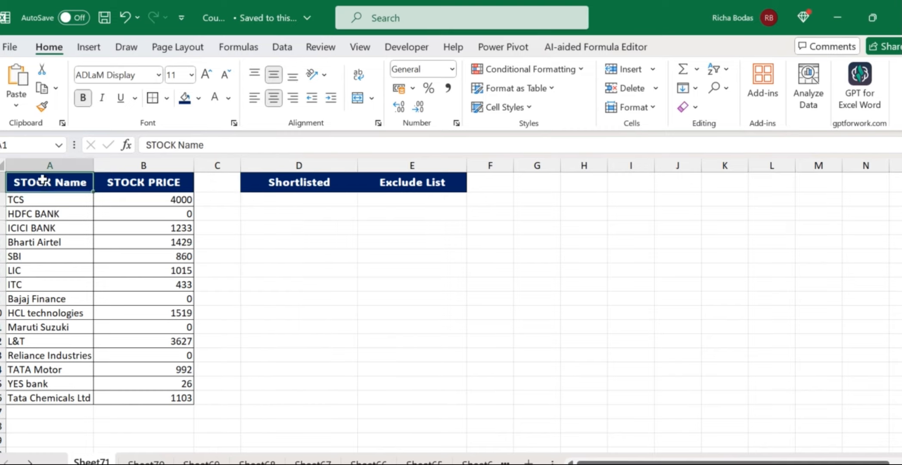
drag(42, 179, 37, 412)
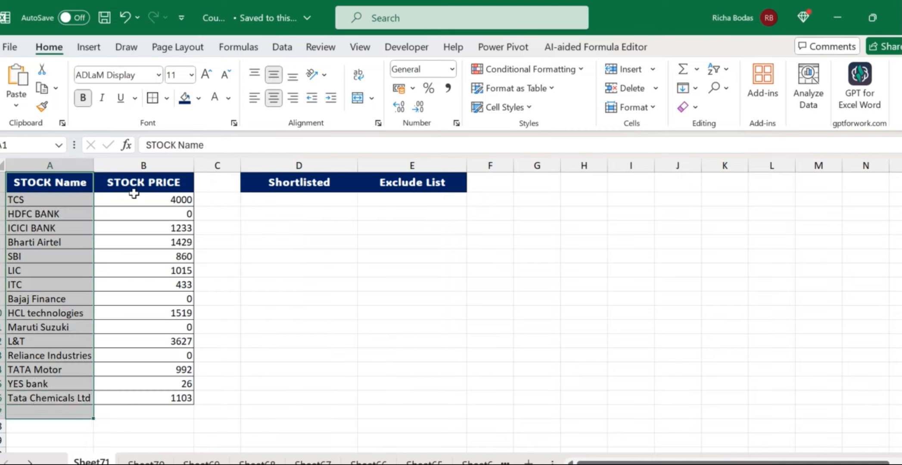
drag(134, 199, 146, 383)
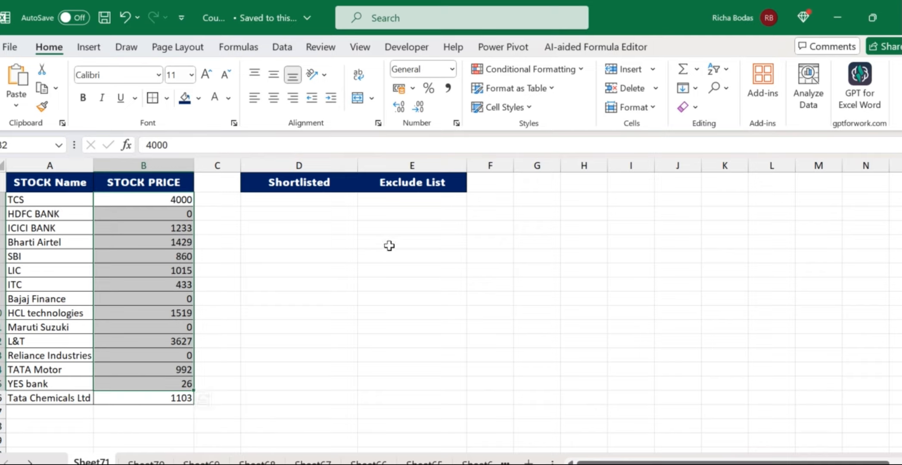
drag(403, 183, 411, 331)
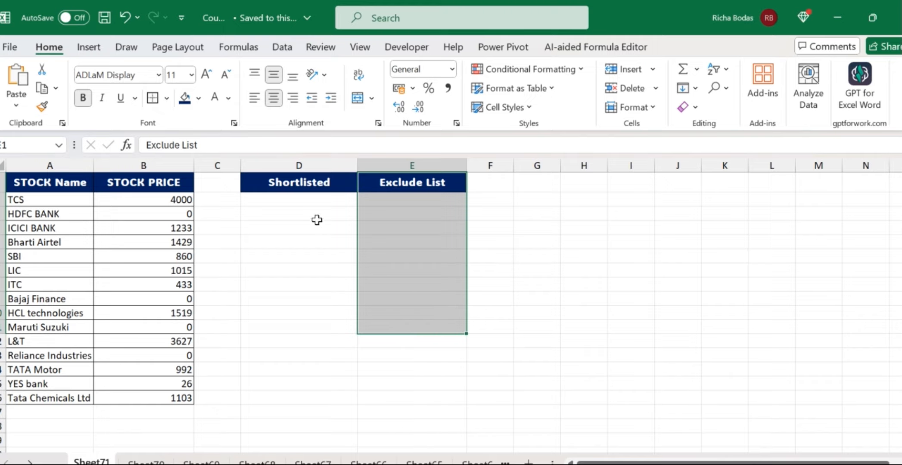
click(321, 198)
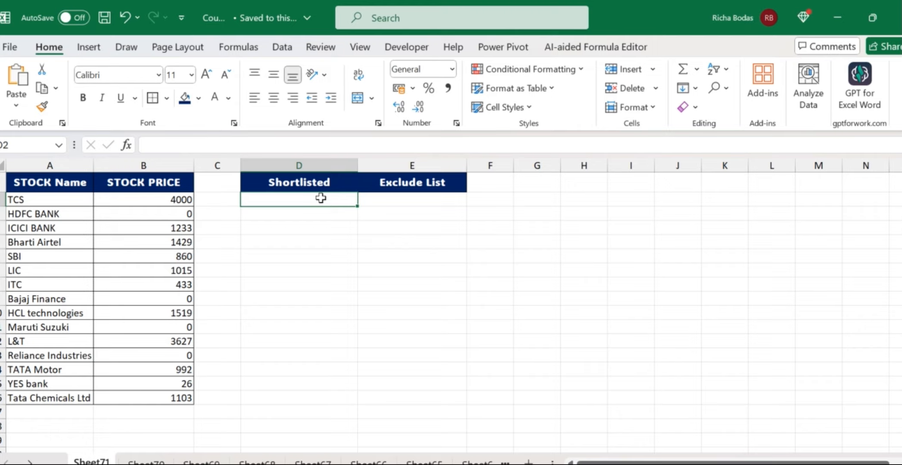
key(Left)
key(Left)
key(Left)
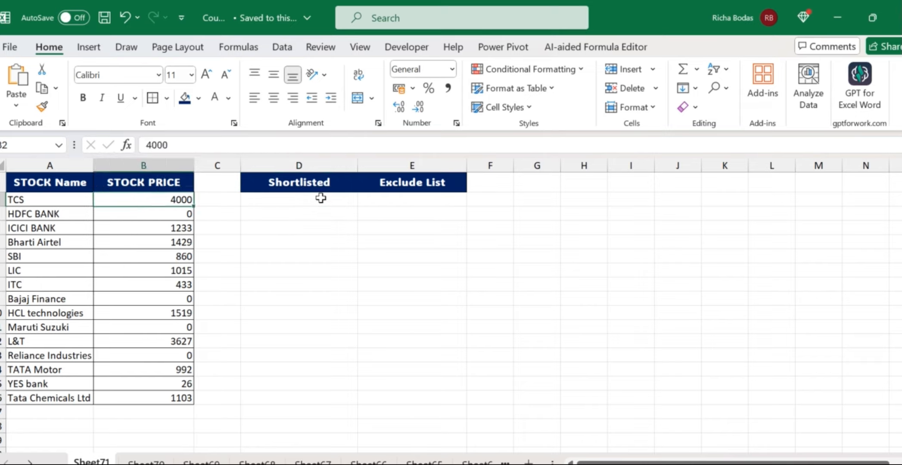
key(shift+Right)
key(ctrl+shift+Down)
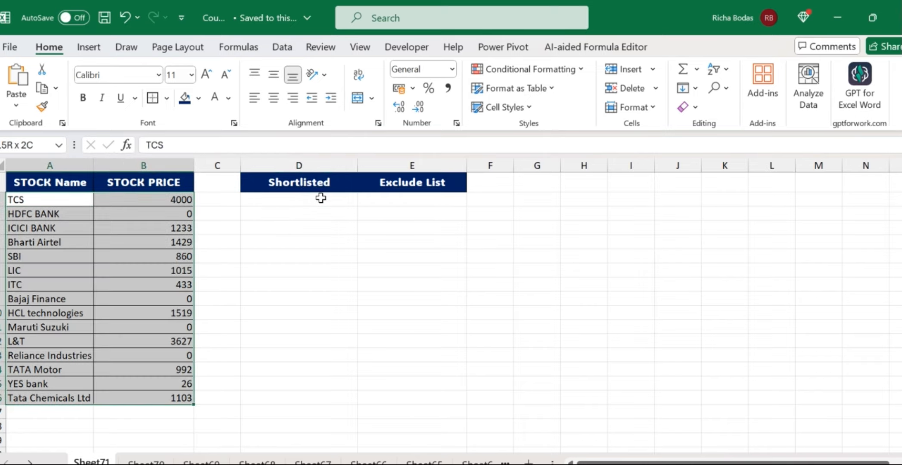
Step: Start a FILTER formula in cell D2 under Shortlisted, using the stock names in $A$2:$A$16 as the array
key(Right)
key(Right)
key(Right)
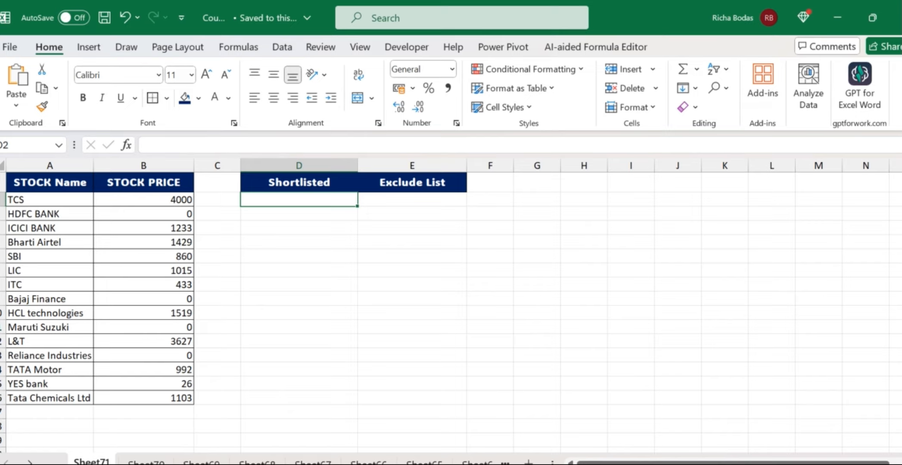
text(=filt)
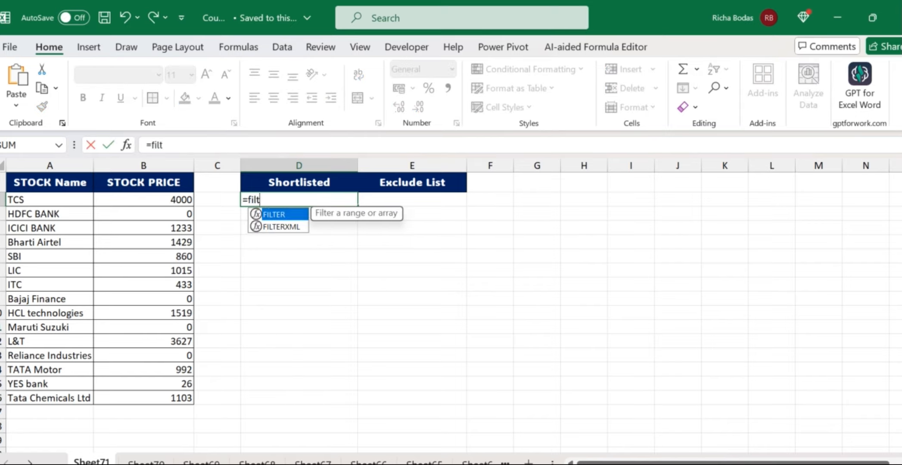
key(Tab)
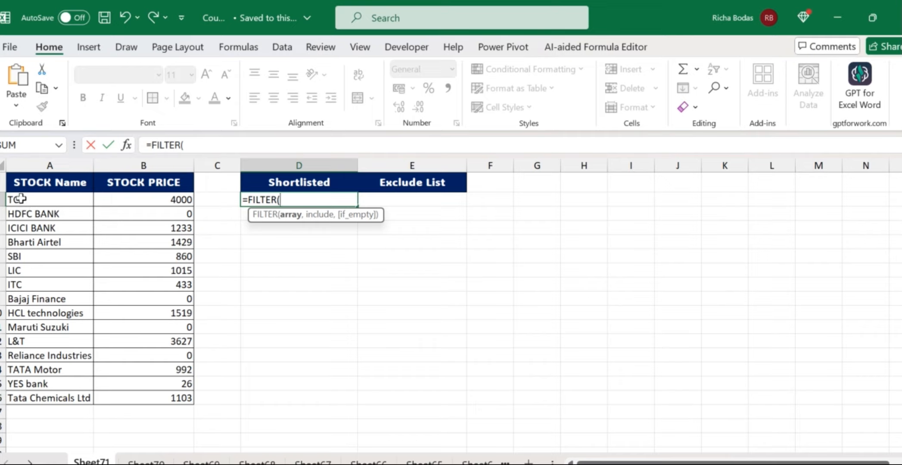
drag(18, 199, 48, 398)
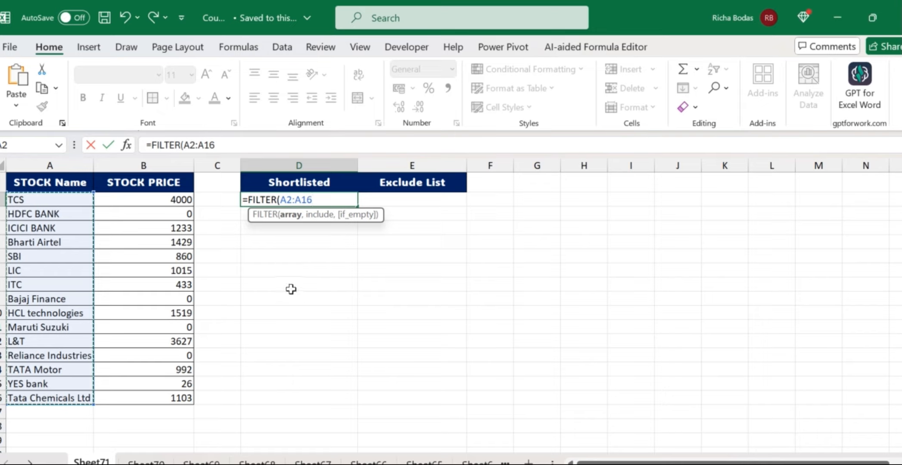
key(F4)
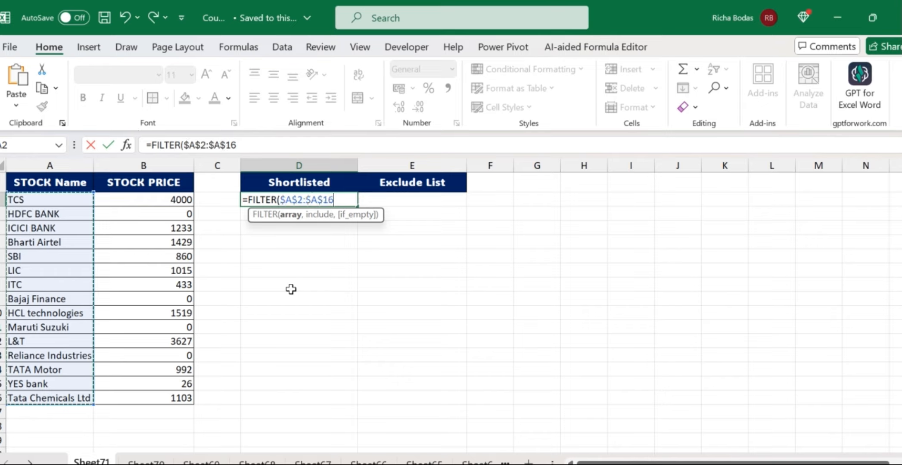
Step: Complete the FILTER formula with the include condition B2:B16>0 and enter it in the cell
text(,)
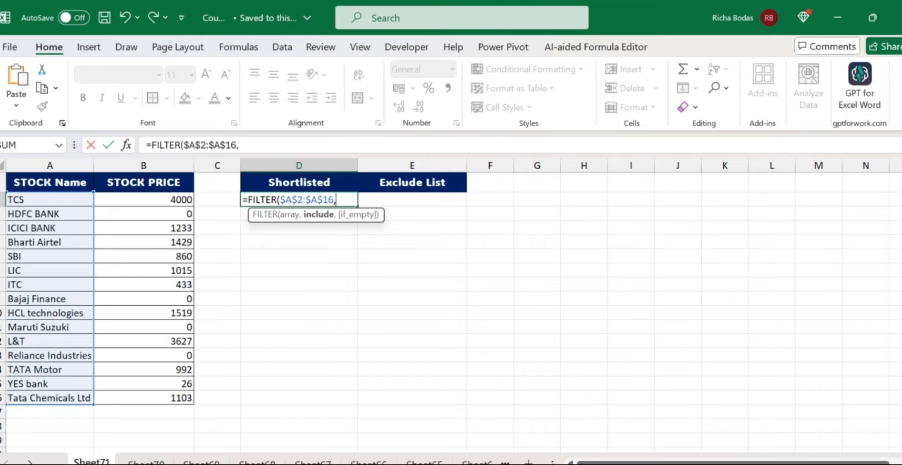
drag(134, 327, 132, 402)
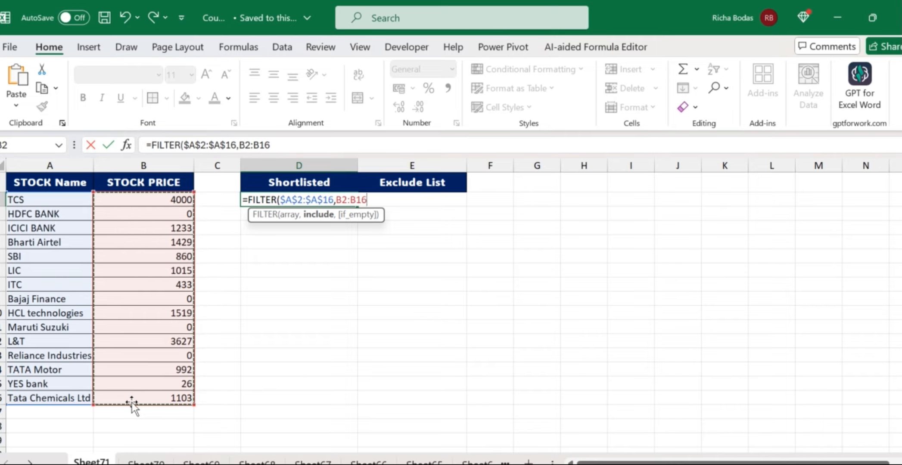
text(,)
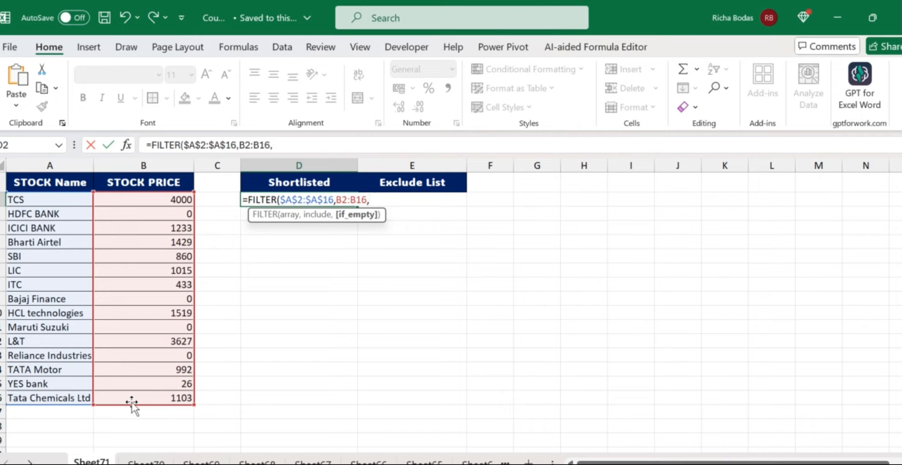
key(BackSpace)
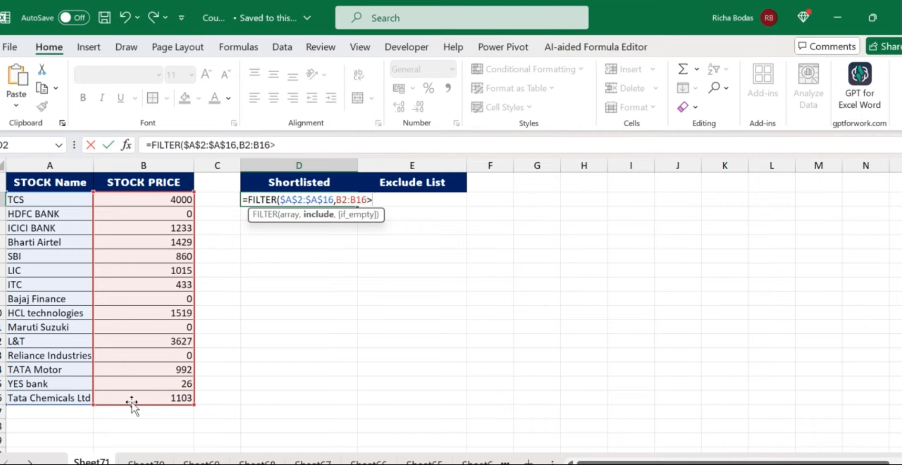
text(0)
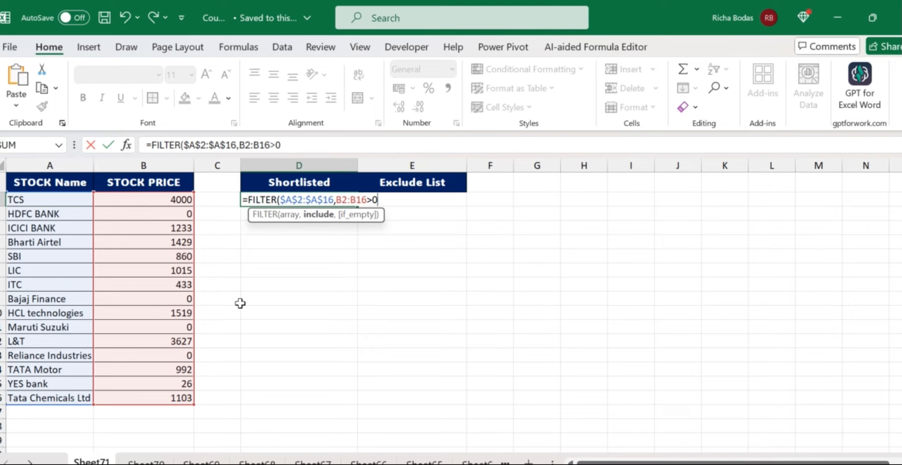
key(Return)
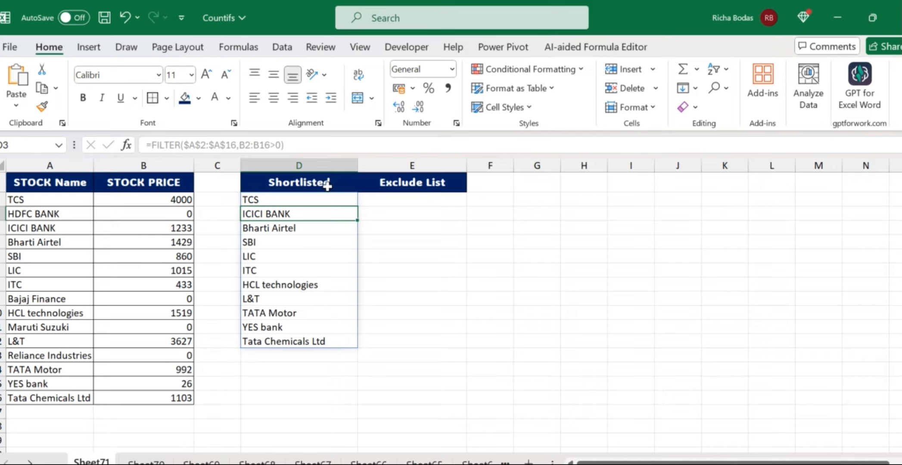
Step: Inspect the FILTER formula and the list of stock names under Shortlisted
click(319, 200)
click(392, 208)
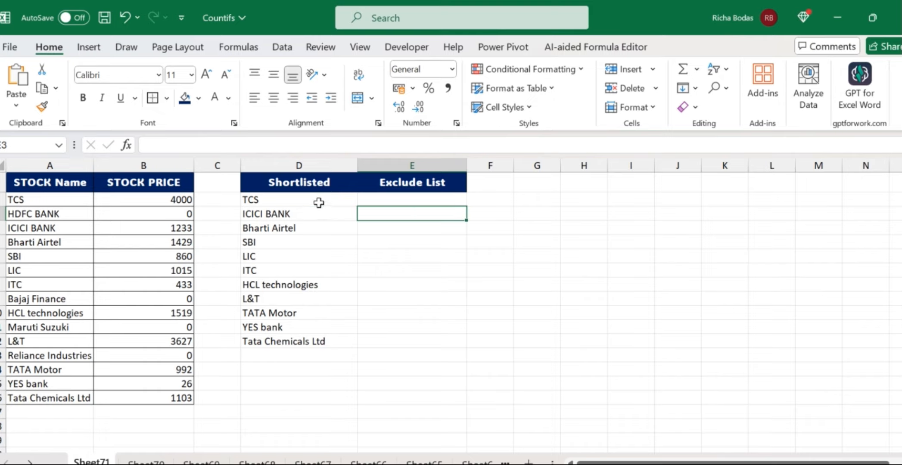
drag(317, 201, 310, 353)
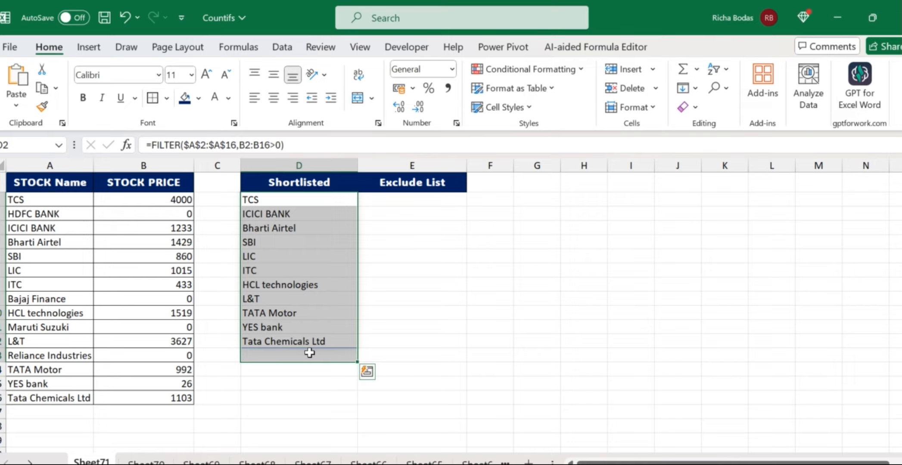
click(312, 383)
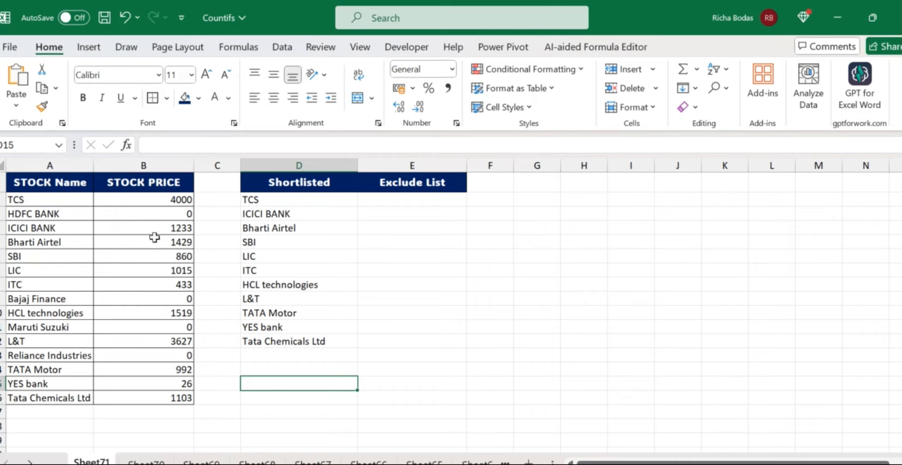
Step: Examine the zero prices in the STOCK PRICE column and the source data in A2:B16
click(155, 218)
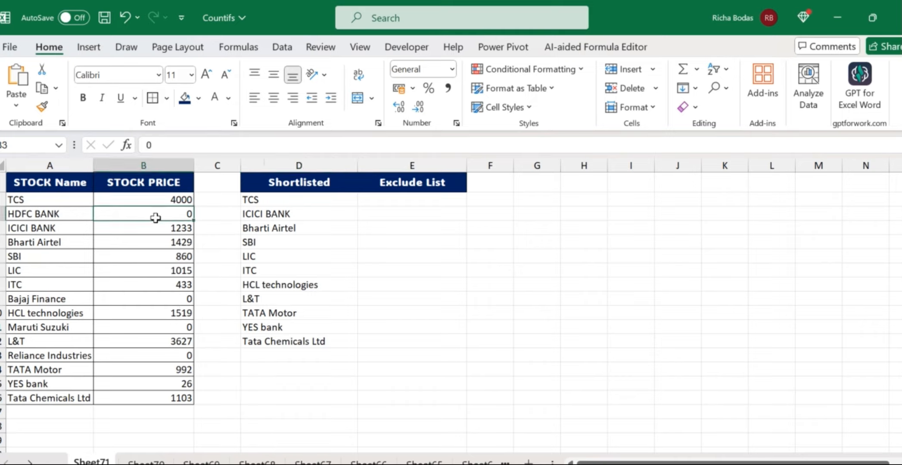
click(157, 297)
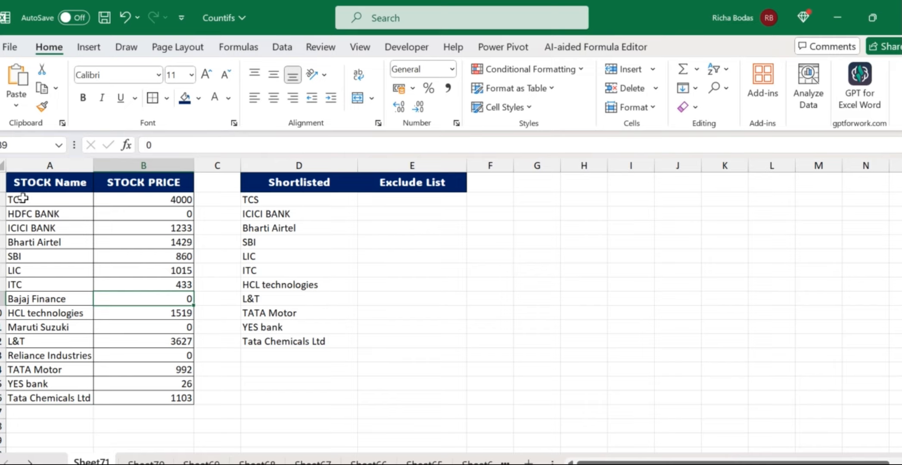
click(51, 205)
drag(51, 205, 119, 401)
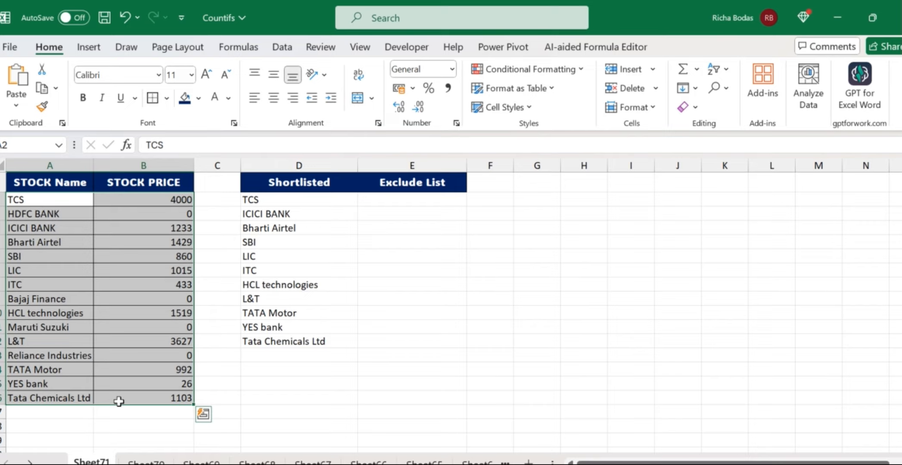
Step: Start a FILTER formula in cell E2 under Exclude List
key(Right)
key(Right)
key(Right)
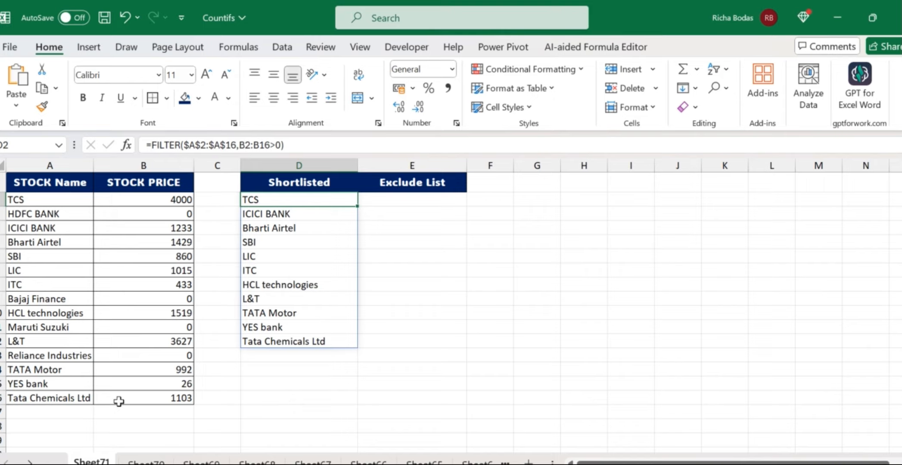
key(Right)
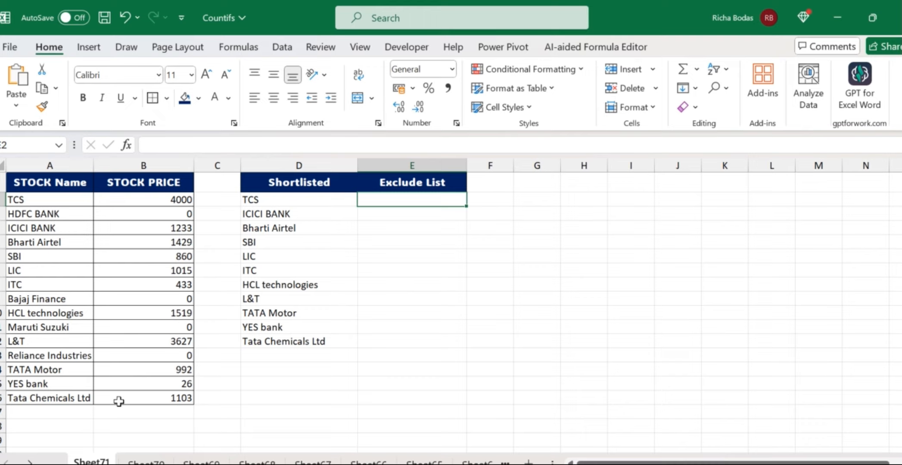
text(=)
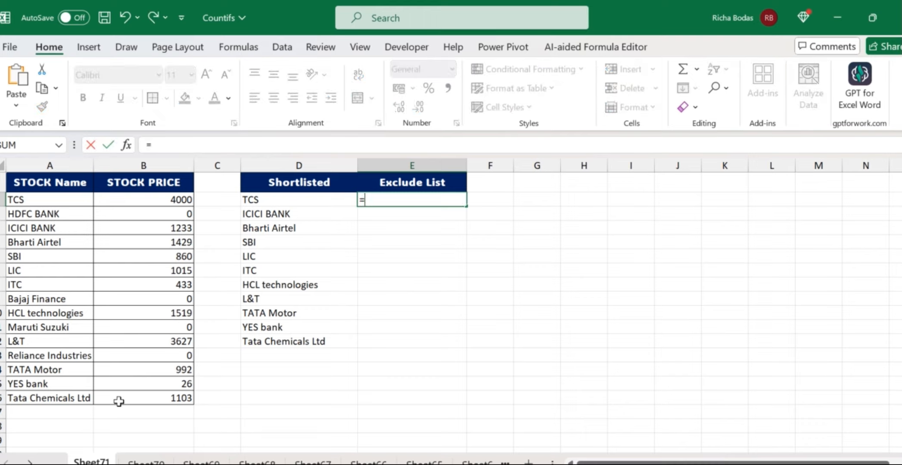
text(filte)
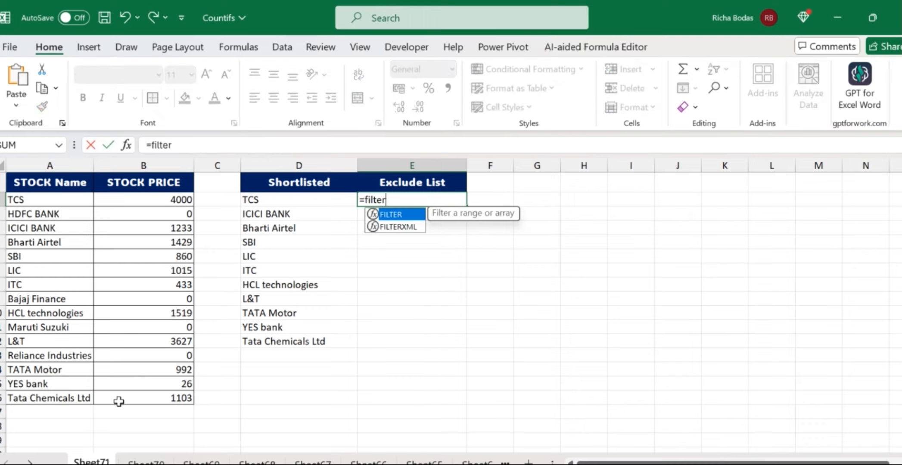
text(r)
key(Tab)
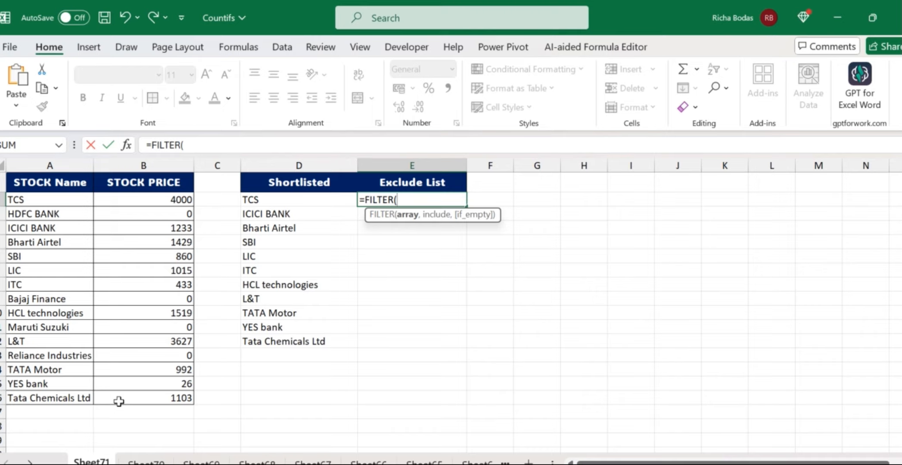
drag(34, 200, 35, 396)
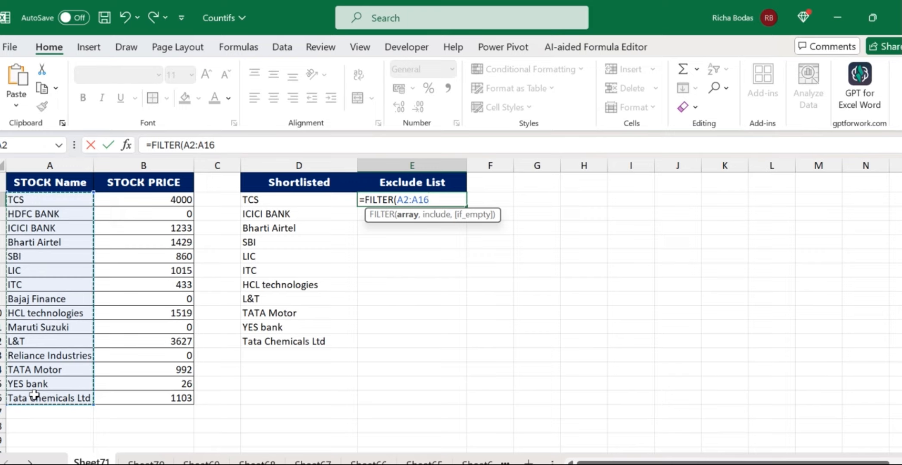
click(34, 396)
key(F4)
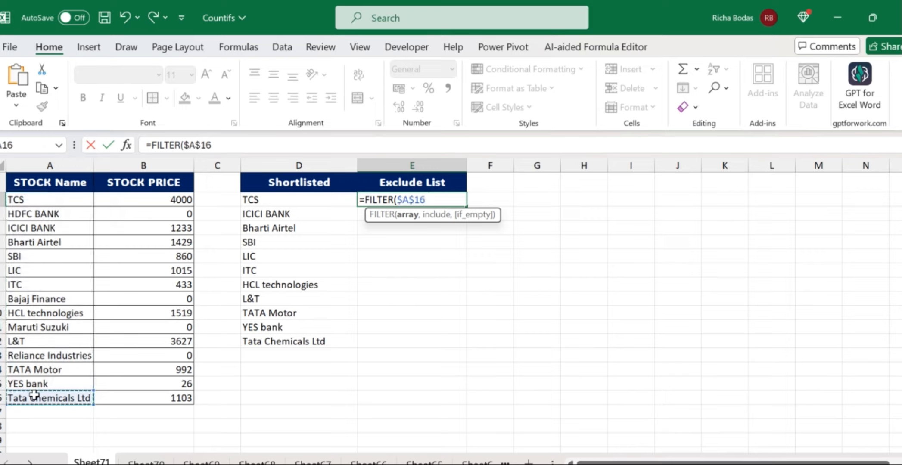
text(,)
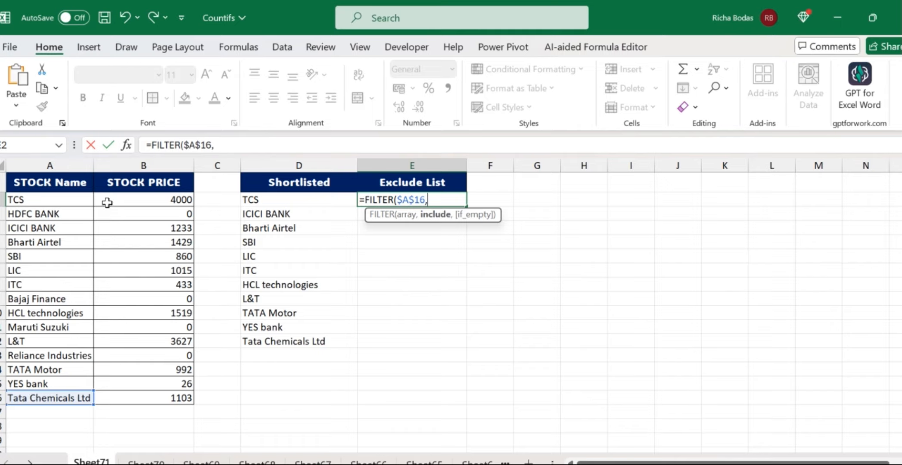
drag(106, 203, 101, 237)
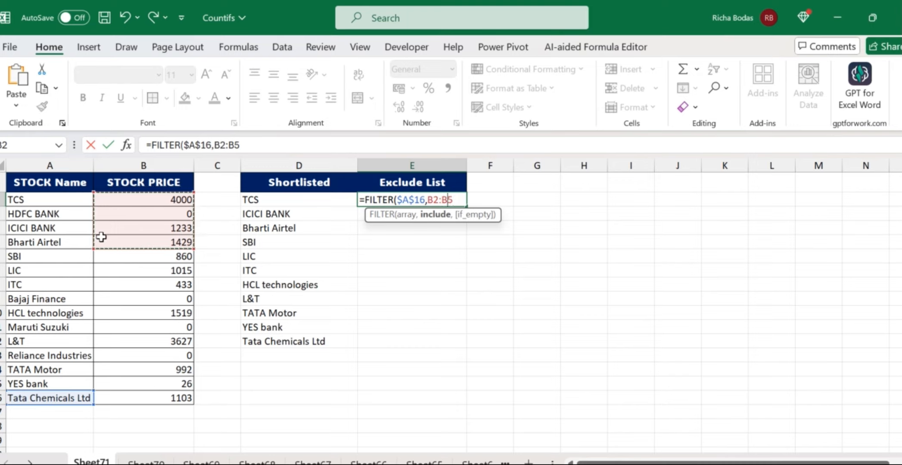
key(BackSpace)
key(BackSpace)
key(BackSpace)
key(BackSpace)
key(BackSpace)
key(BackSpace)
key(BackSpace)
key(BackSpace)
key(BackSpace)
key(BackSpace)
key(BackSpace)
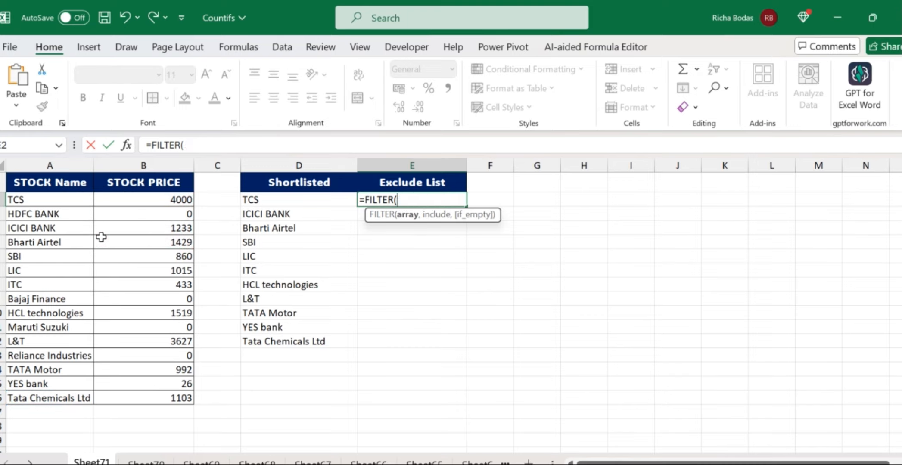
Step: Complete the Exclude List FILTER formula with the array $A$2:$A$16 and the include condition B2:B16<=0, and enter it
drag(27, 198, 31, 401)
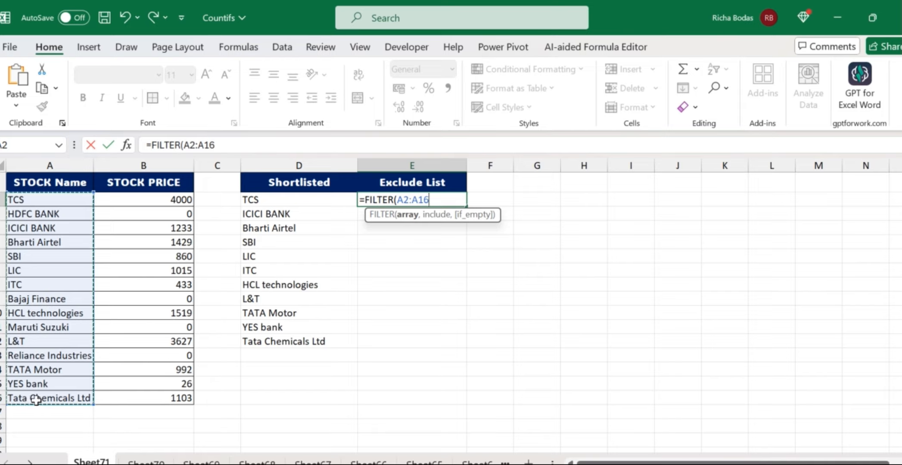
key(F4)
text(,)
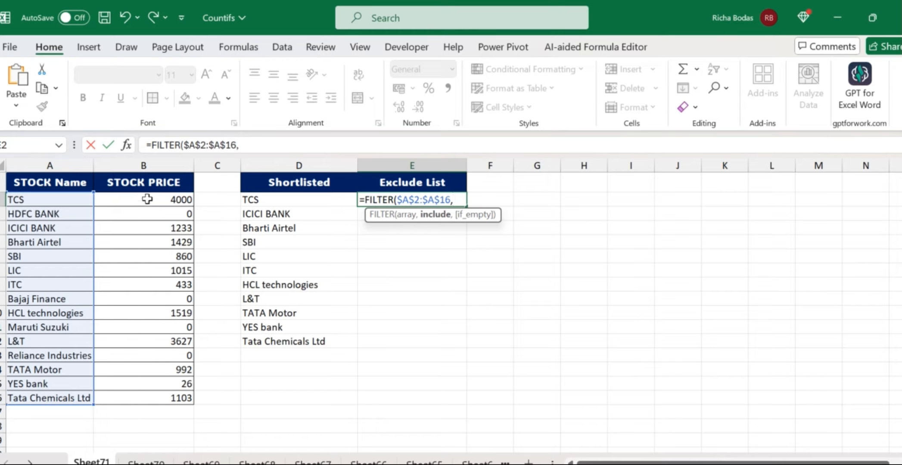
drag(147, 199, 118, 398)
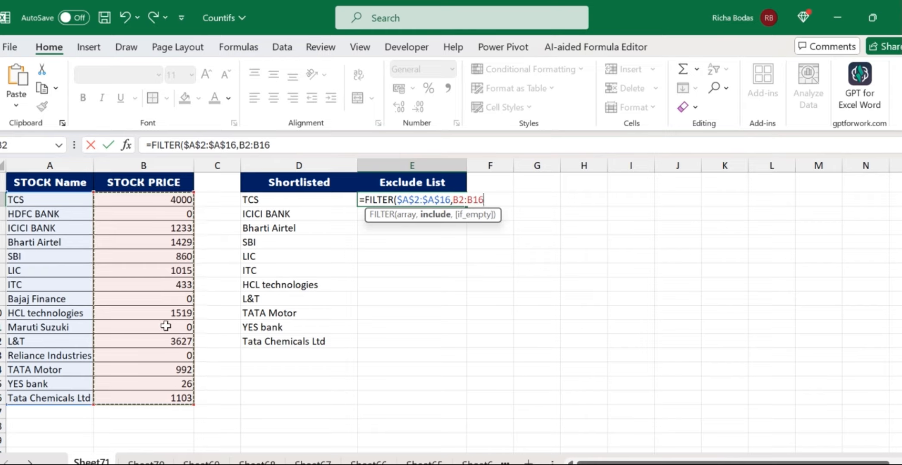
text(<=0)
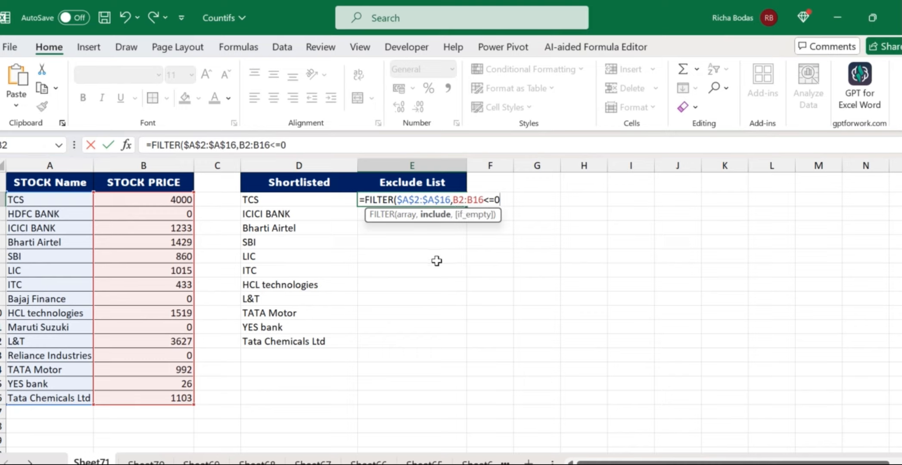
text())
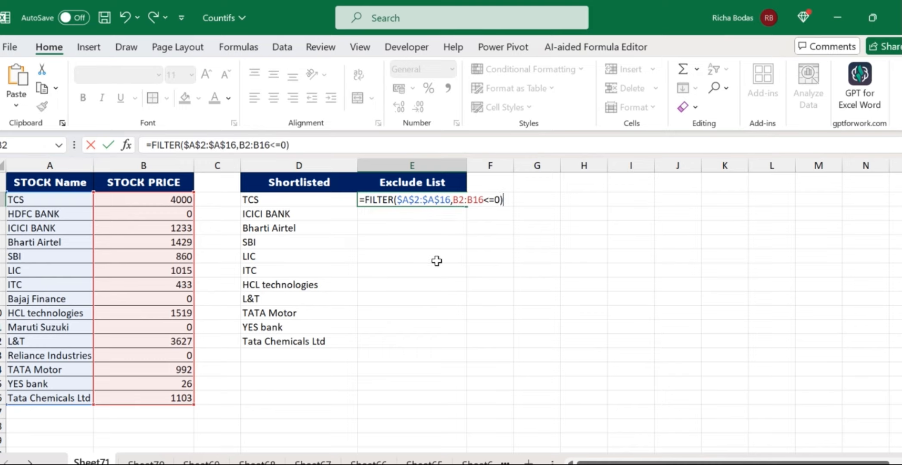
key(Return)
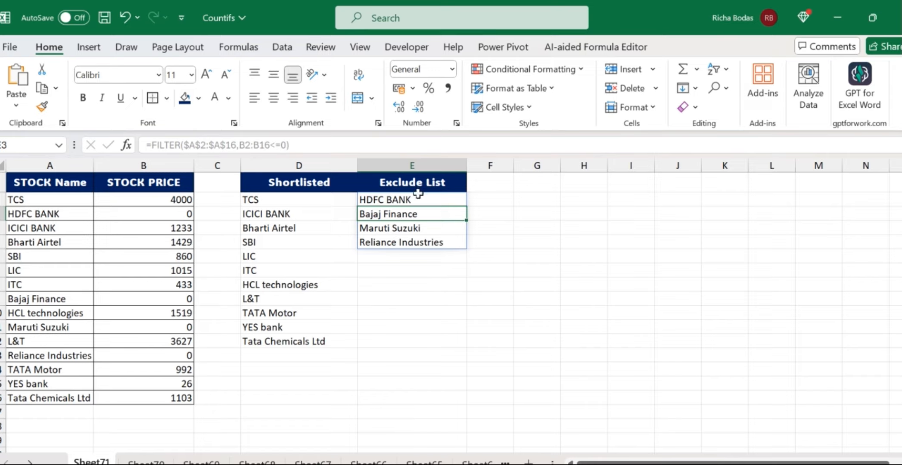
Step: Fill HDFC BANK with light orange in both its source row A3:B3 and the Exclude List cell E2
click(488, 209)
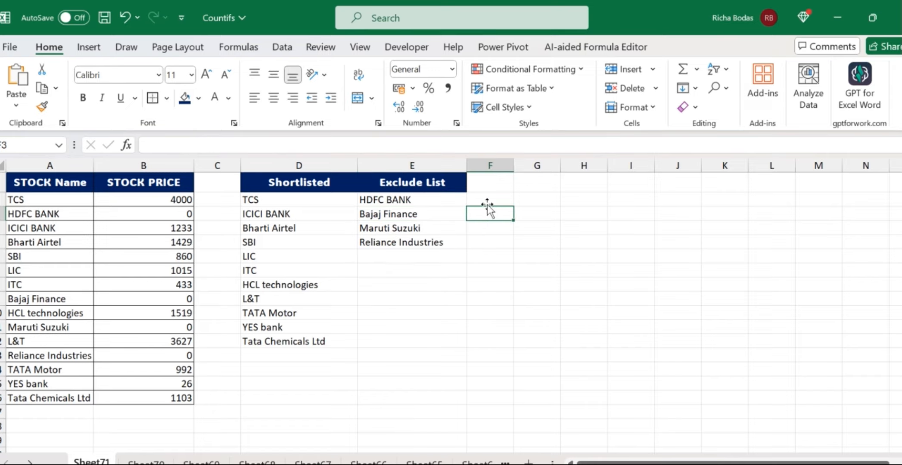
key(Left)
key(Left)
key(Left)
key(Left)
key(Left)
key(shift+Right)
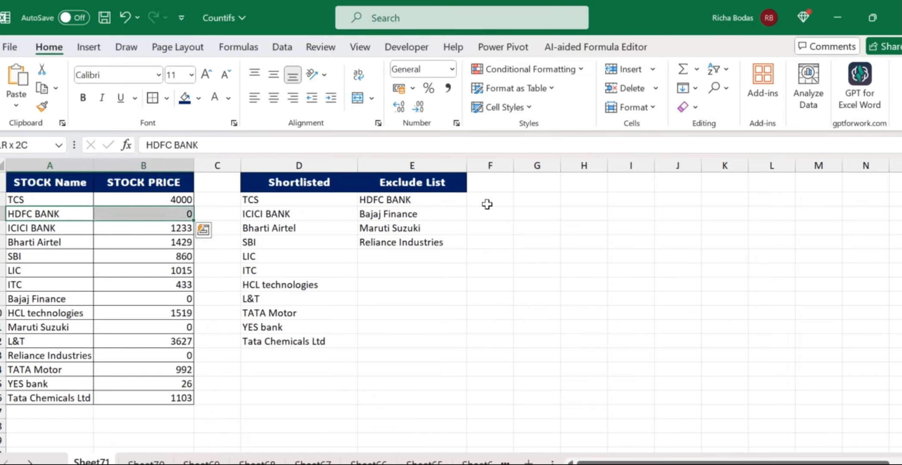
click(199, 98)
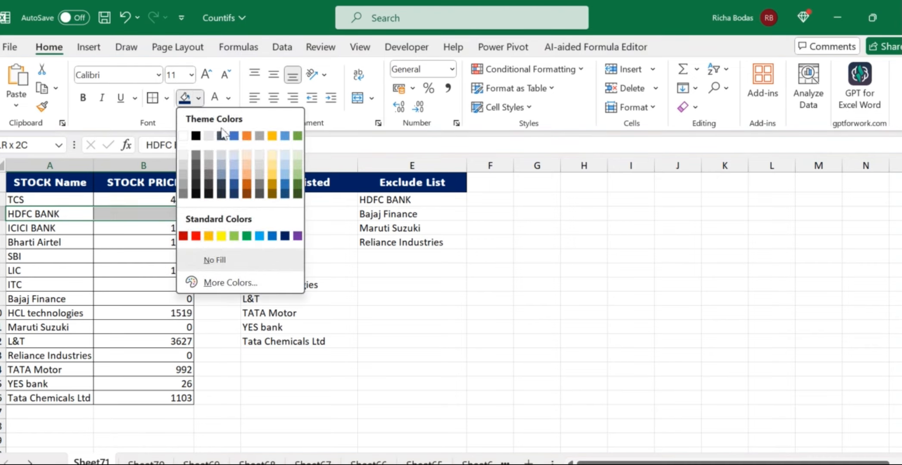
click(246, 171)
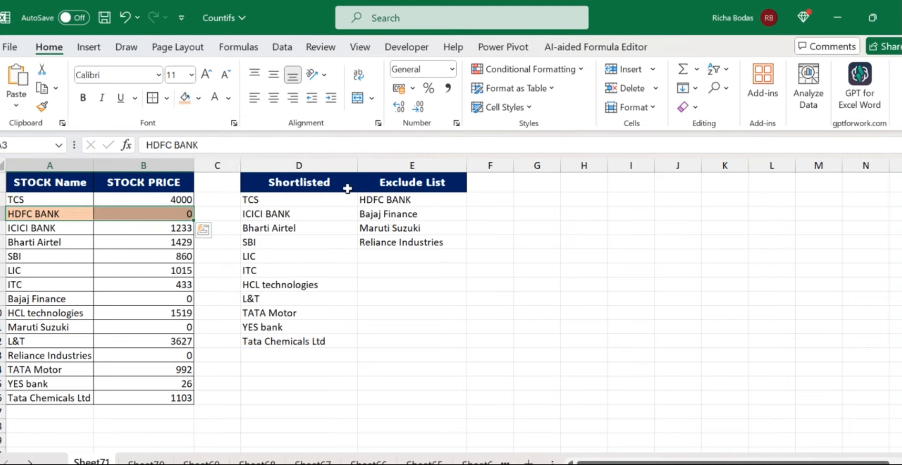
click(369, 200)
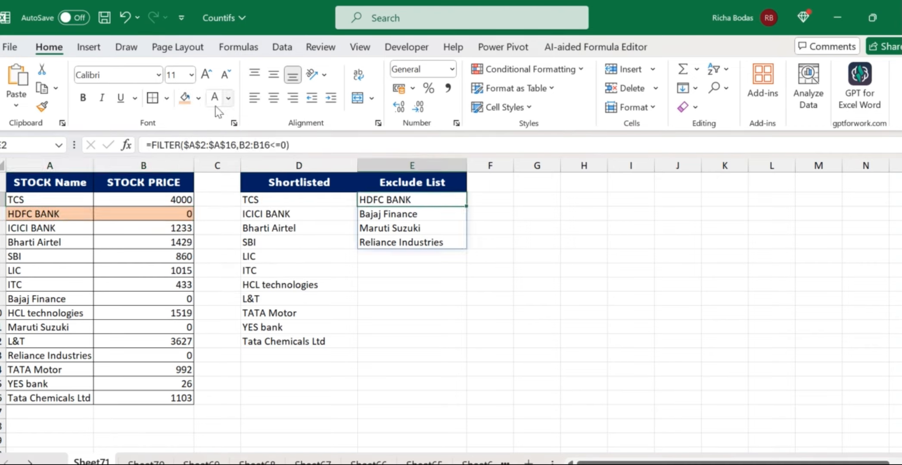
click(184, 98)
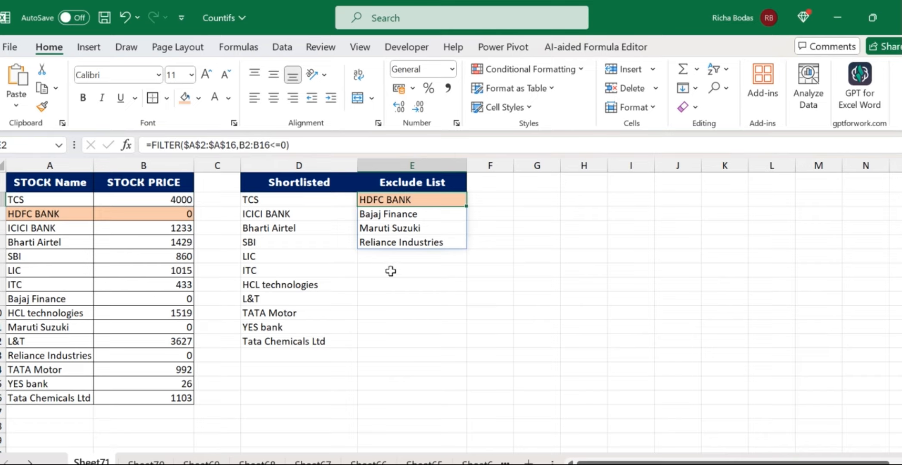
Step: Apply the same light orange fill to Bajaj Finance in its source row A9:B9 and in Exclude List cell E3
click(78, 298)
key(shift+Right)
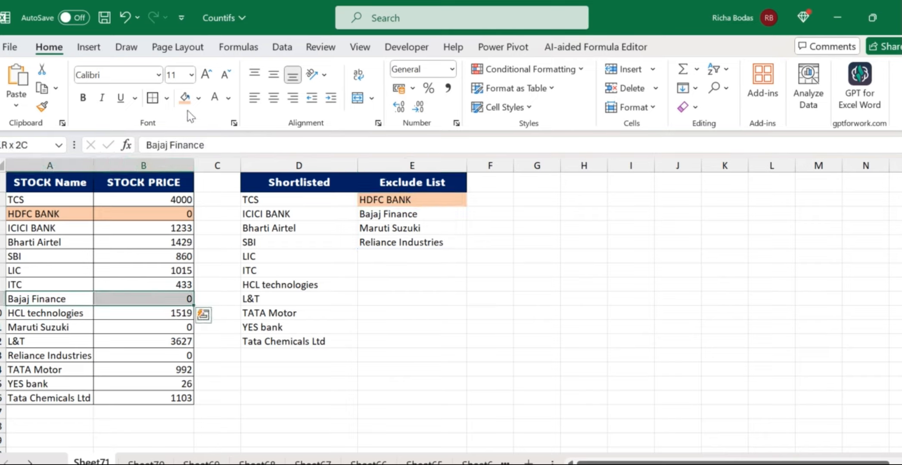
click(184, 98)
click(382, 214)
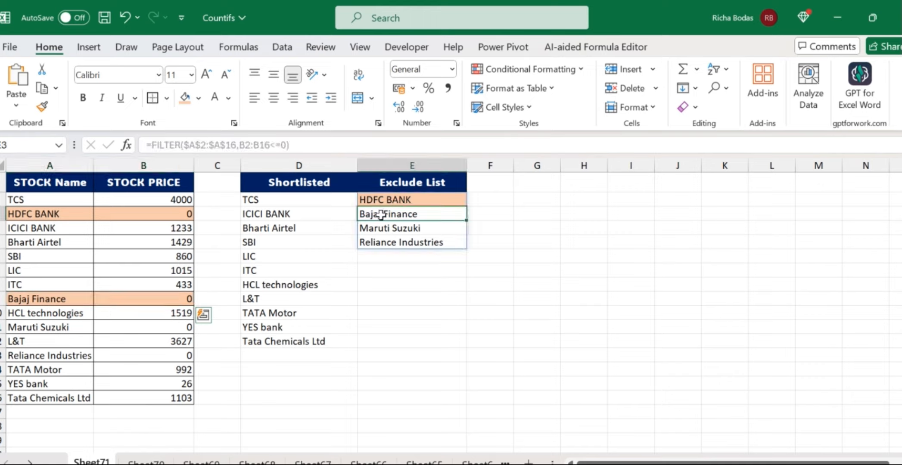
key(shift+Right)
key(shift+Left)
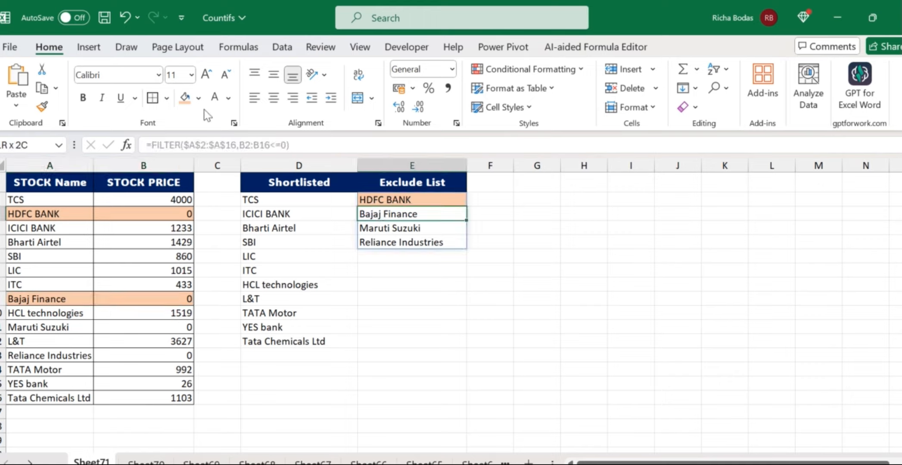
click(185, 98)
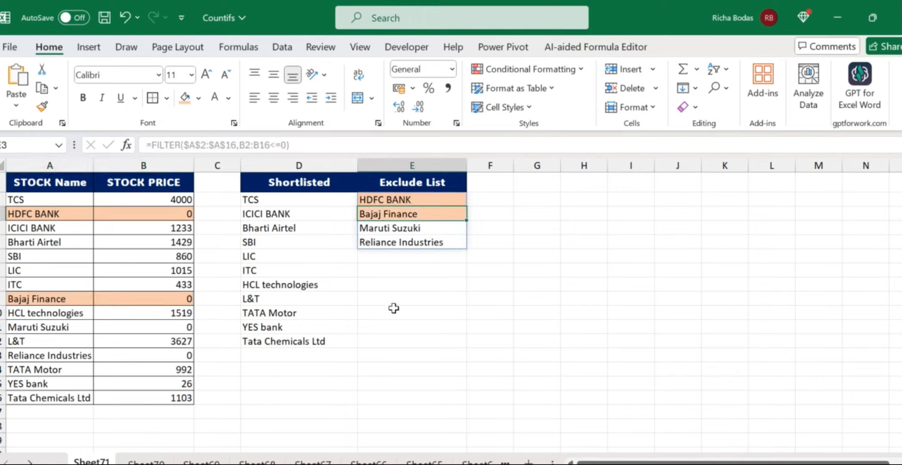
Step: Apply the light orange fill to Reliance Industries in Exclude List cell E5 and in its source row A13:B13
click(379, 244)
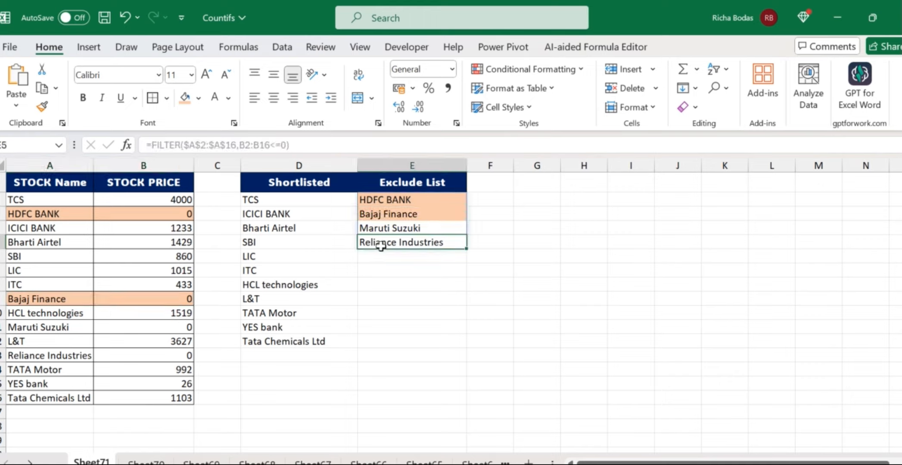
click(185, 97)
click(58, 357)
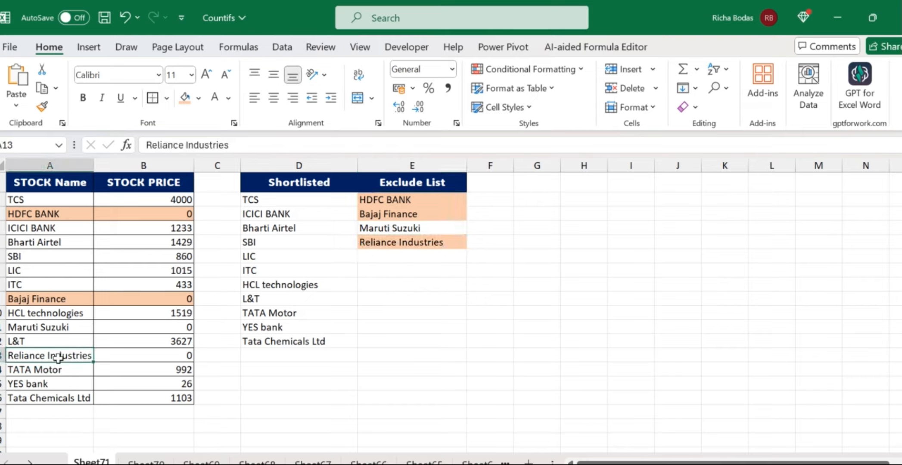
drag(58, 357, 100, 356)
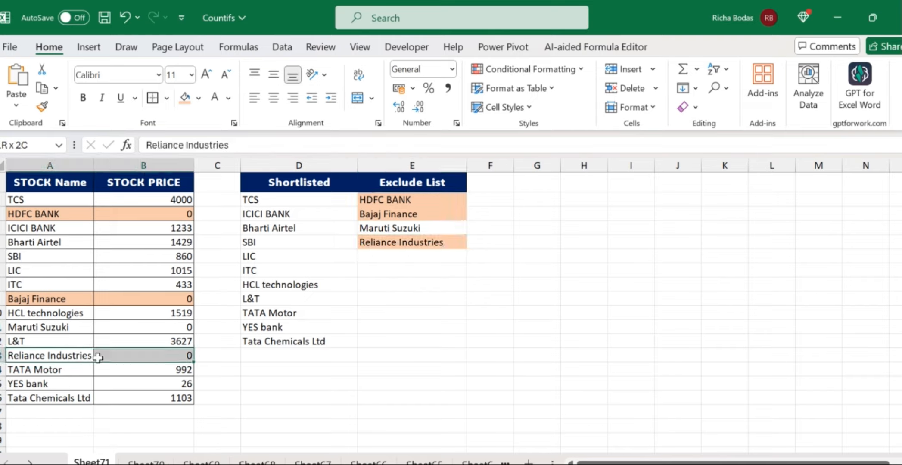
click(184, 97)
click(268, 355)
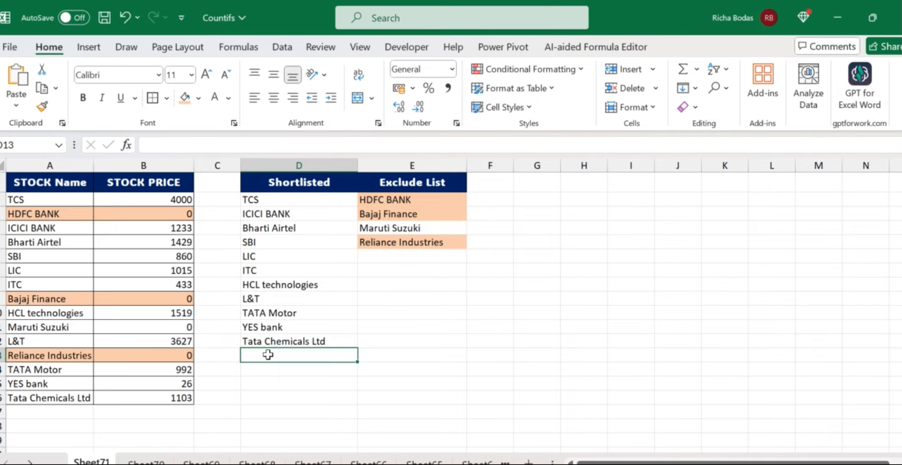
Step: Apply the same light orange fill to Maruti Suzuki in Exclude List cell E4 and in its source row A11:B11
click(395, 223)
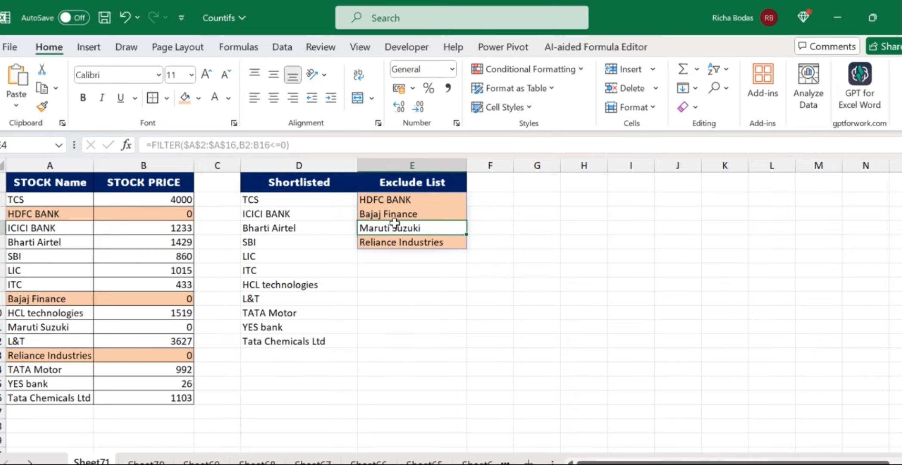
click(185, 100)
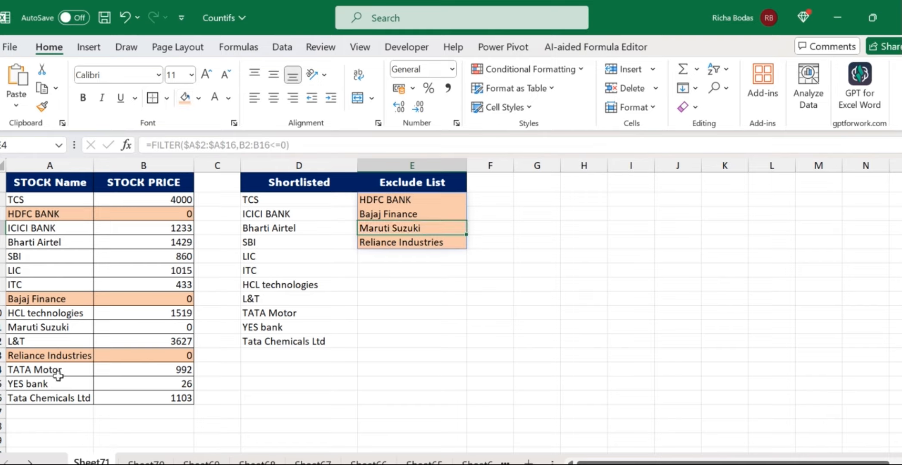
drag(123, 327, 125, 327)
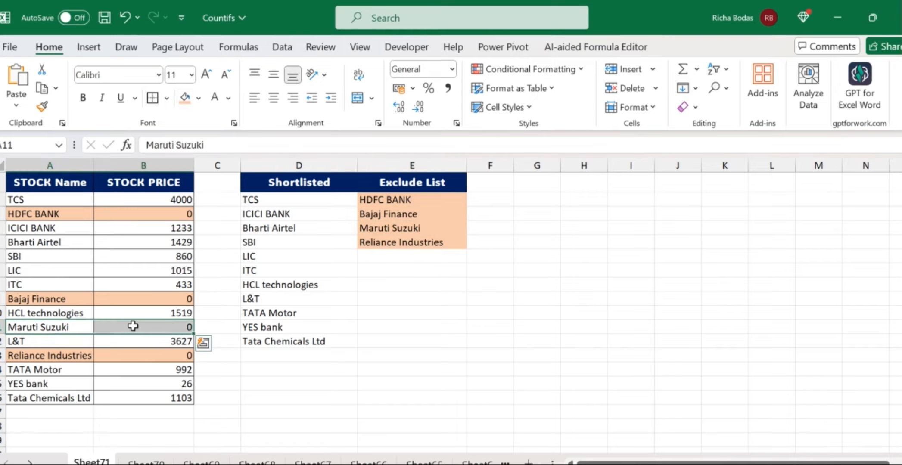
click(185, 104)
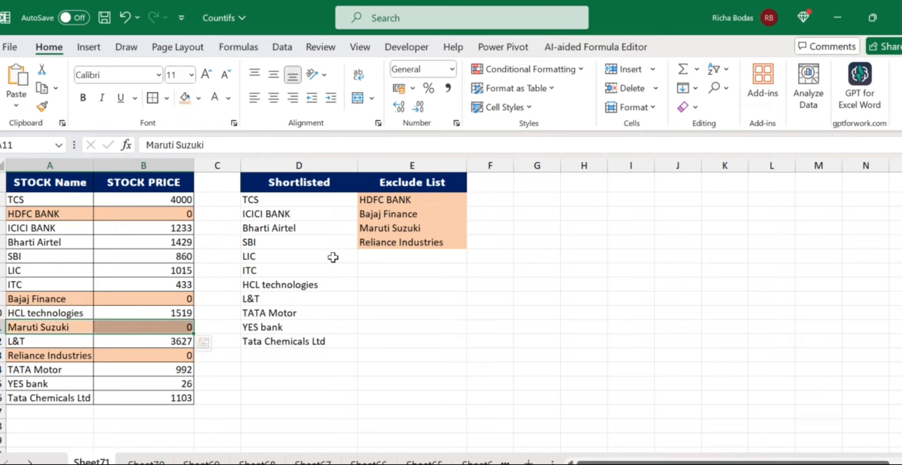
click(385, 297)
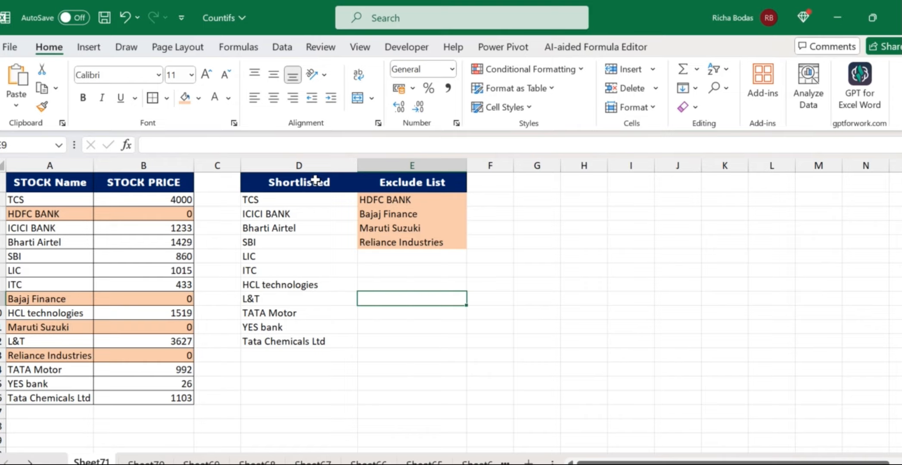
Step: Add all borders to the Shortlisted column, from its header in D1 down to Tata Chemicals Ltd in D12
drag(316, 181, 323, 341)
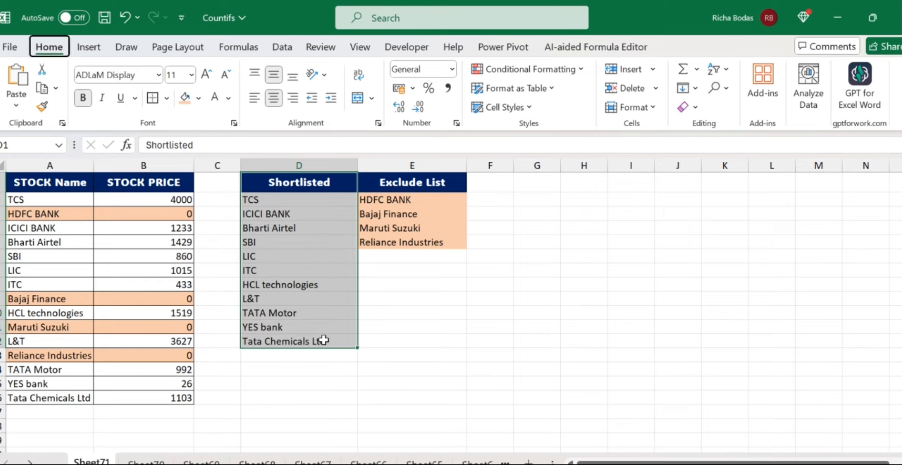
key(Caps_Lock)
key(Caps_Lock)
Step: Add all borders to the Exclude List column, from its header in E1 down to Reliance Industries in E5
click(422, 184)
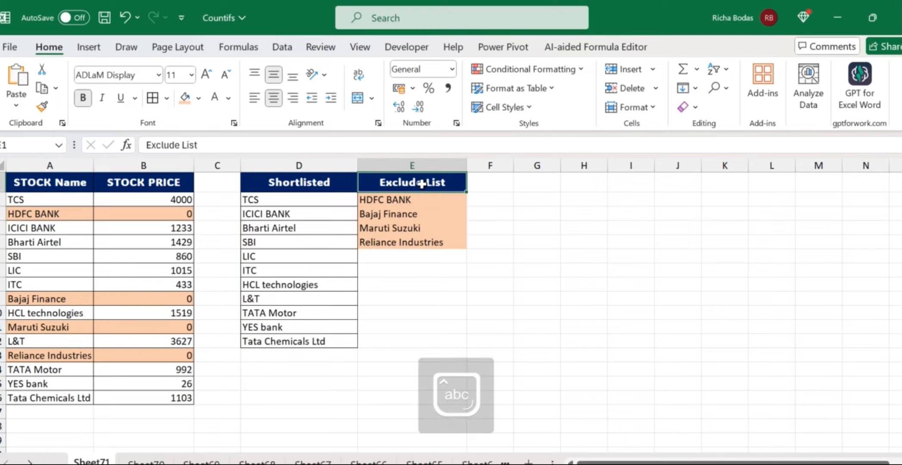
key(shift+Down)
key(shift+Down)
key(shift+Down)
key(shift+Down)
key(alt+h)
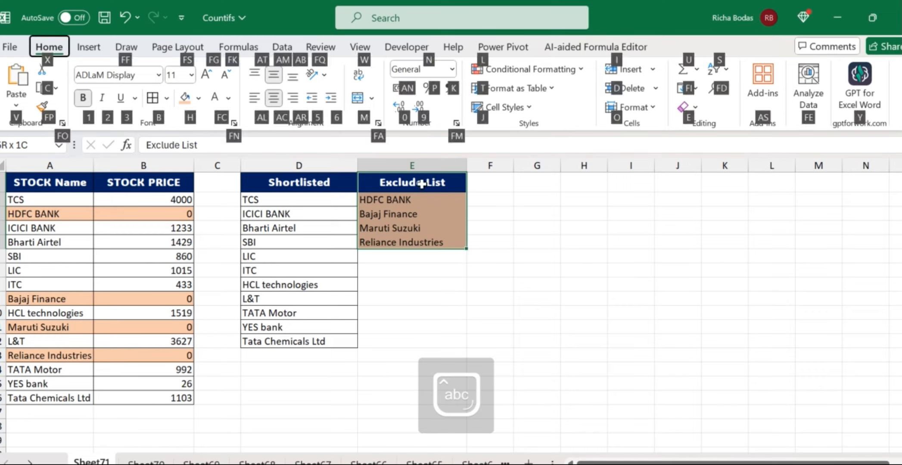
key(b)
key(a)
click(379, 281)
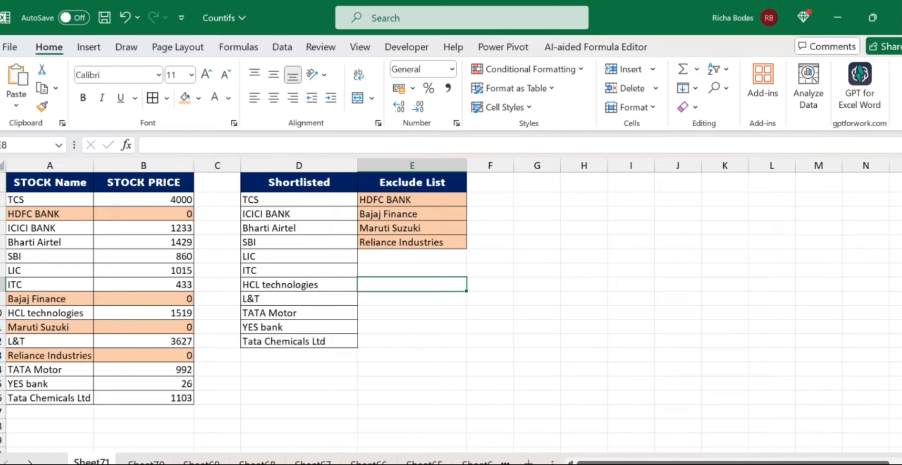
drag(37, 199, 328, 328)
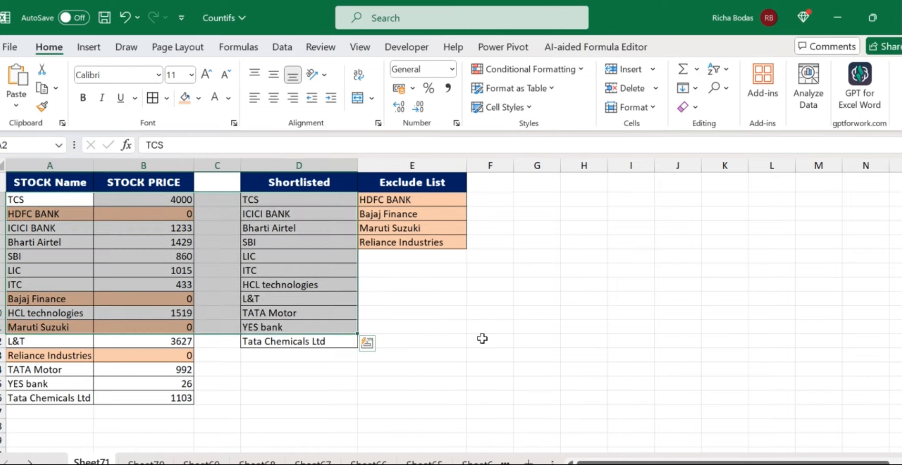